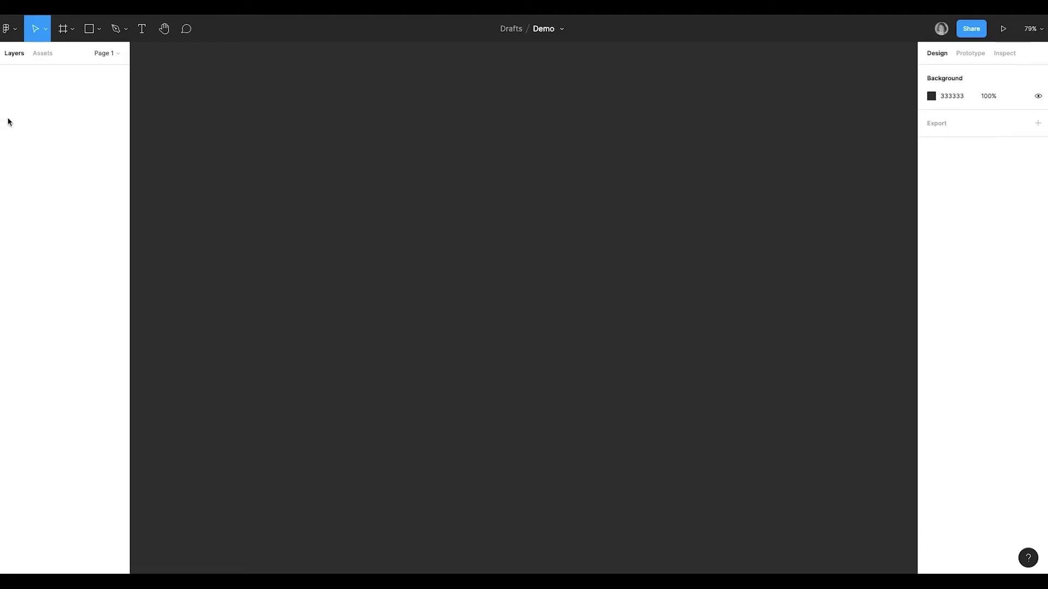
Start a new frame and bring up the frame size presets
left_click(63, 30)
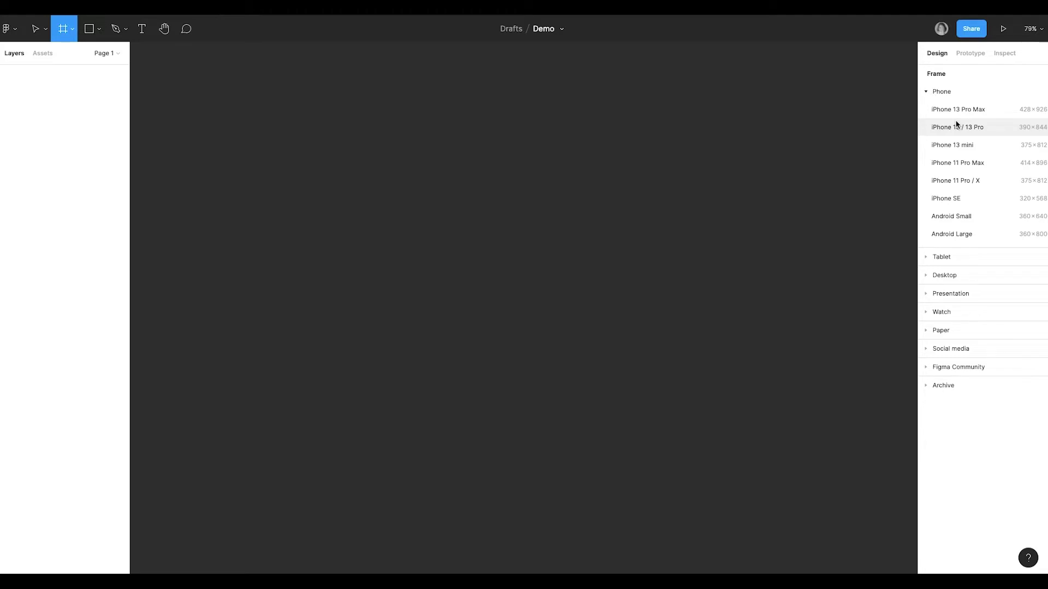
Add an iPhone 11 Pro / X frame and place a 'Hello' text layer inside it
left_click(964, 179)
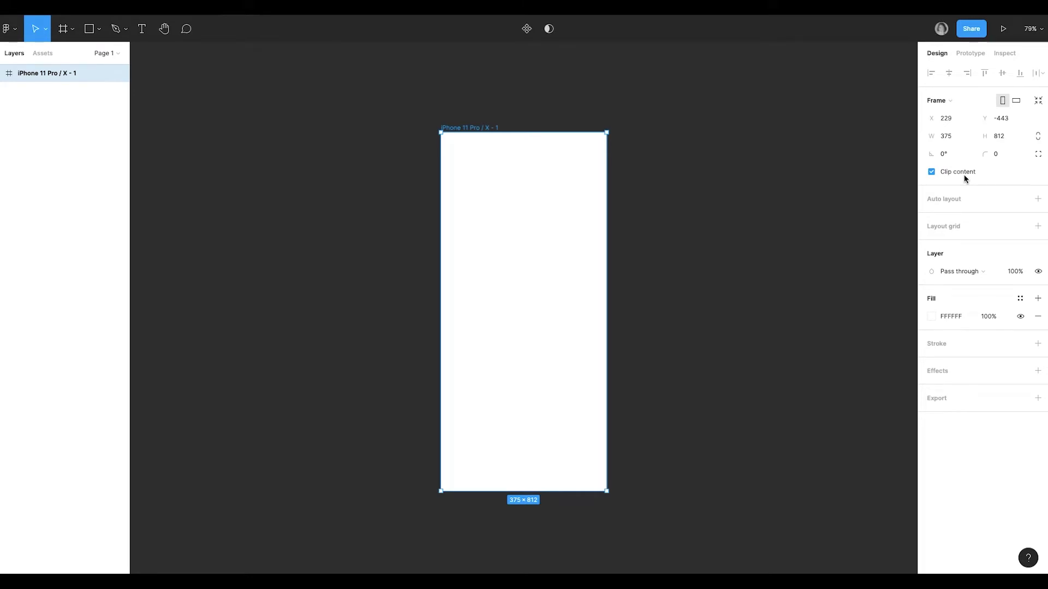
key("t")
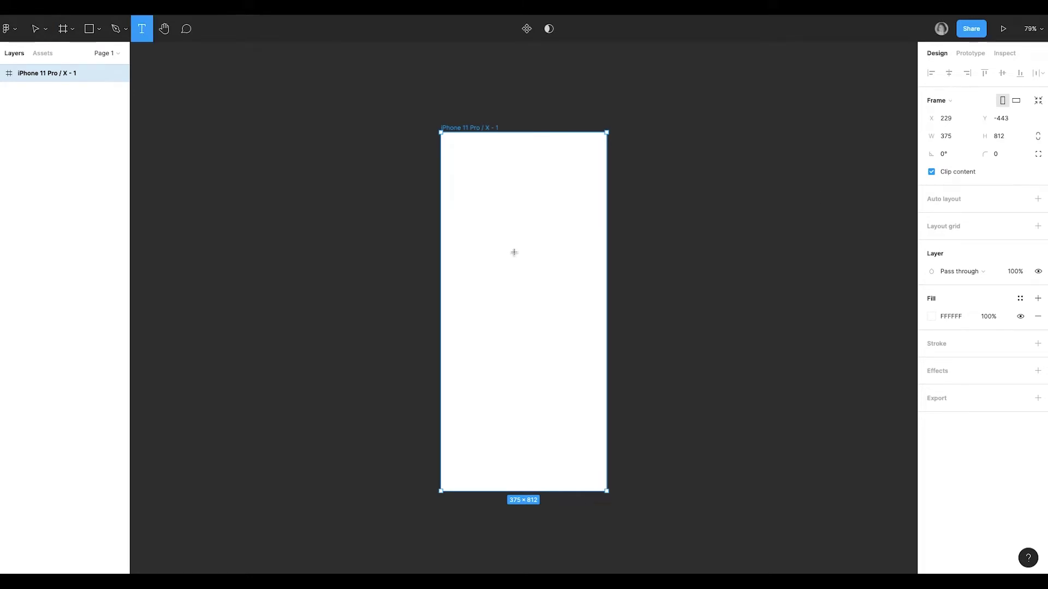
left_click(512, 249)
type("Hello")
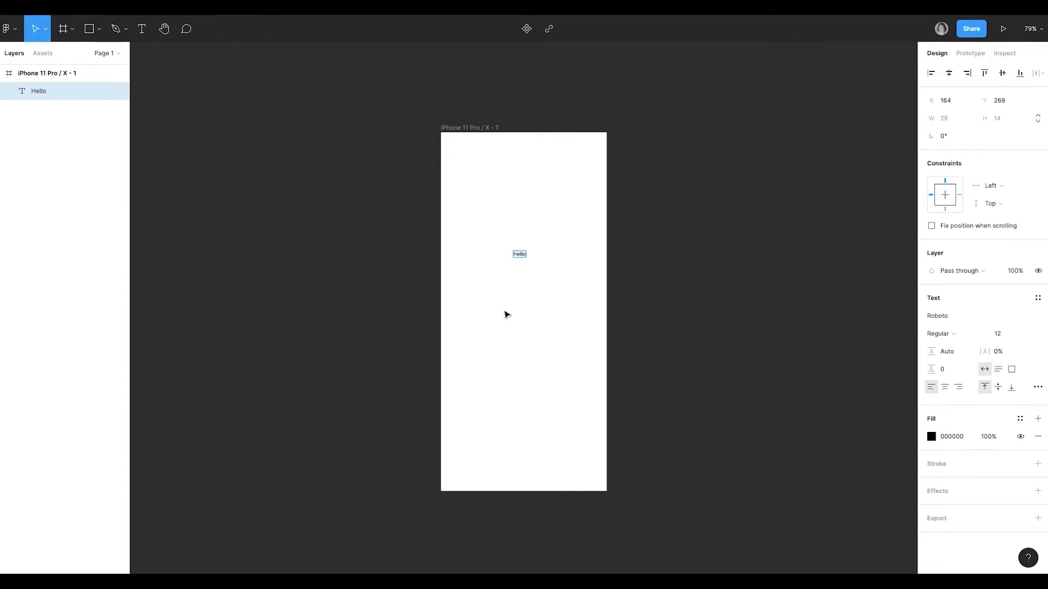
key("Escape")
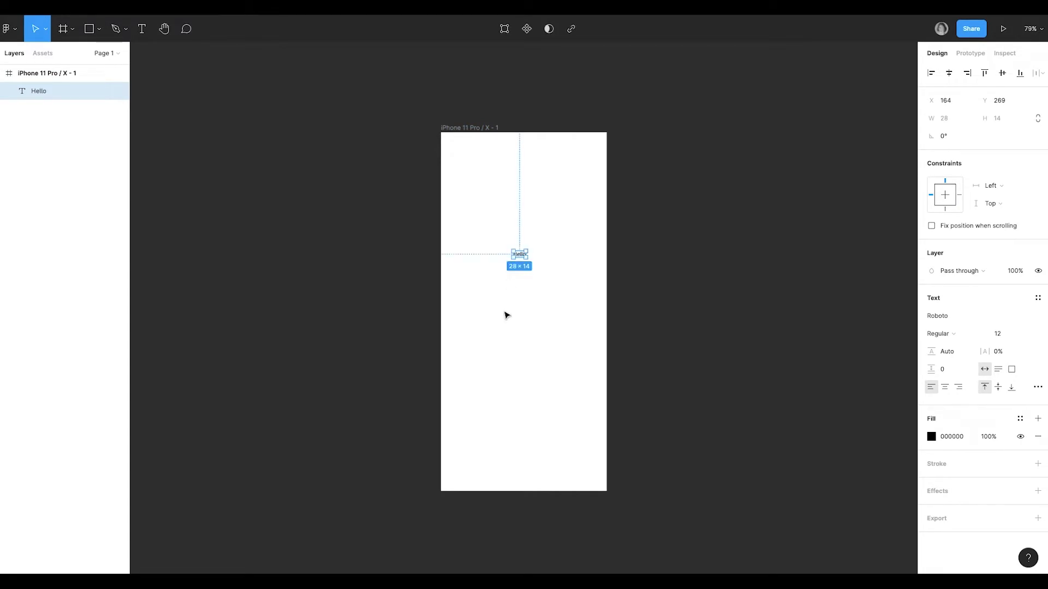
key("Escape")
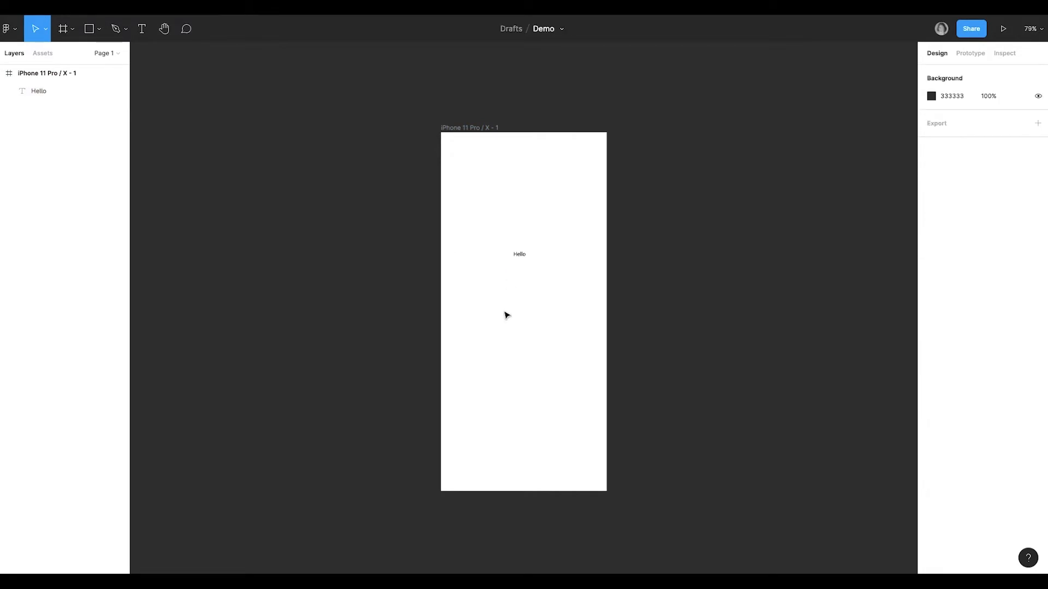
Select the iPhone 11 Pro / X - 1 frame and zoom the canvas to 100%
left_click(478, 127)
left_click(1036, 30)
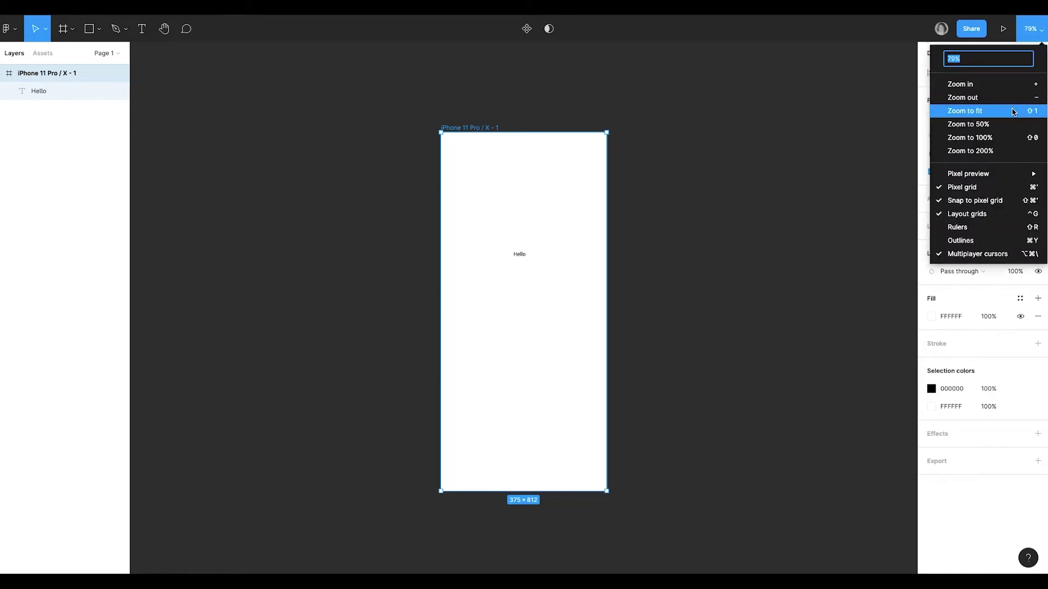
left_click(1000, 135)
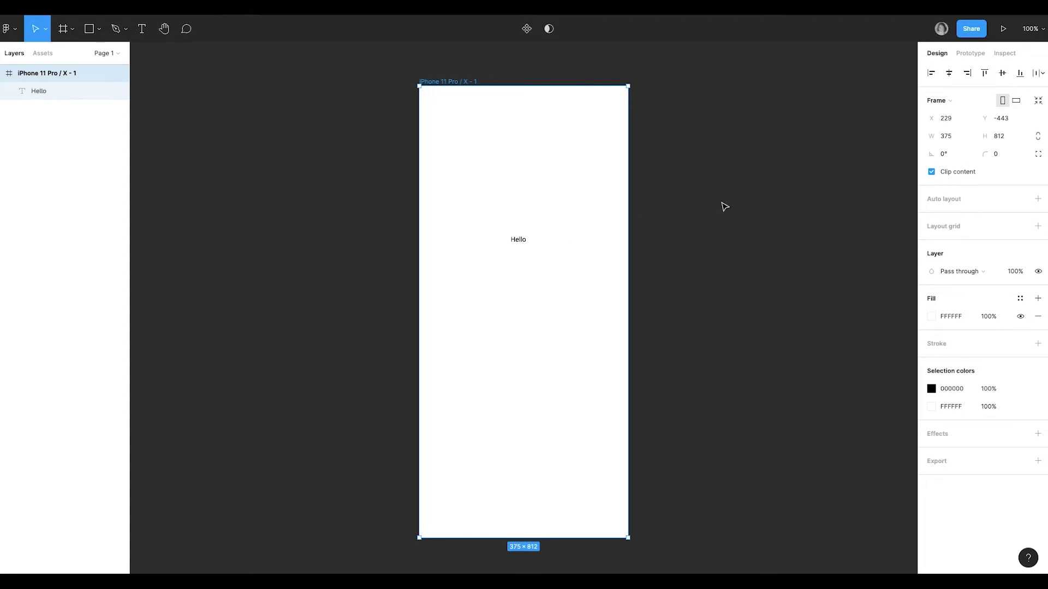
Add a 1440×1024 Desktop frame and move it level with the iPhone frame
key("f")
left_click(964, 280)
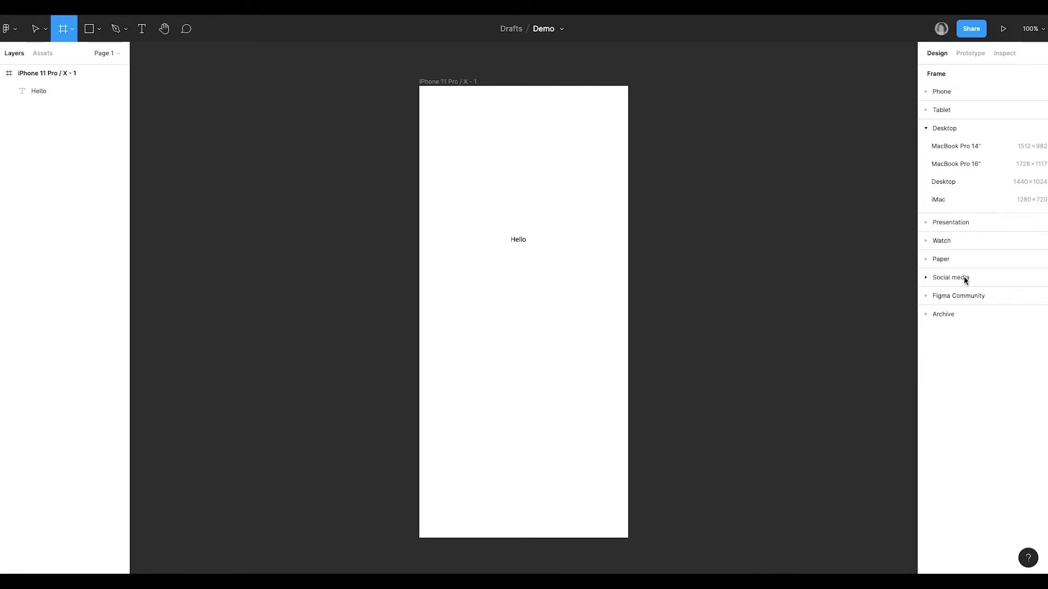
left_click(943, 182)
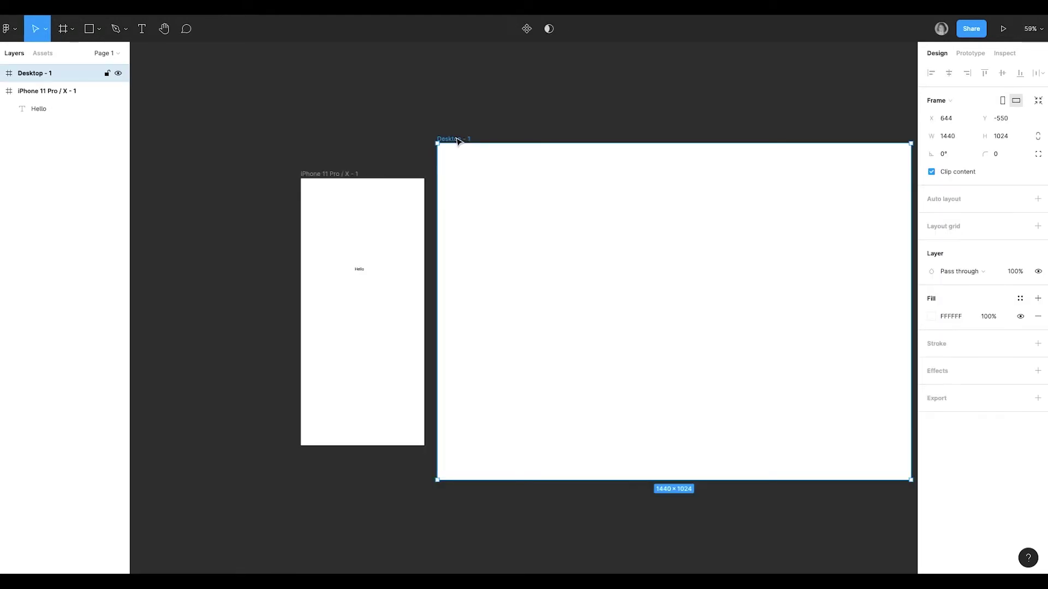
left_click_drag(457, 141, 464, 174)
Change the Desktop - 1 frame's height to 900
left_click(1011, 141)
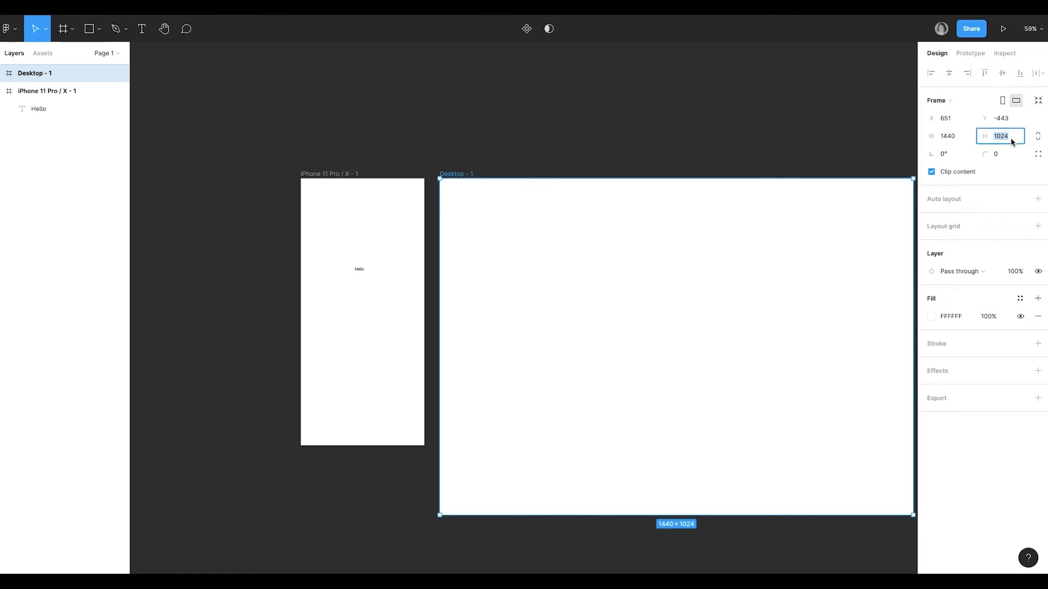
type("900")
key("Return")
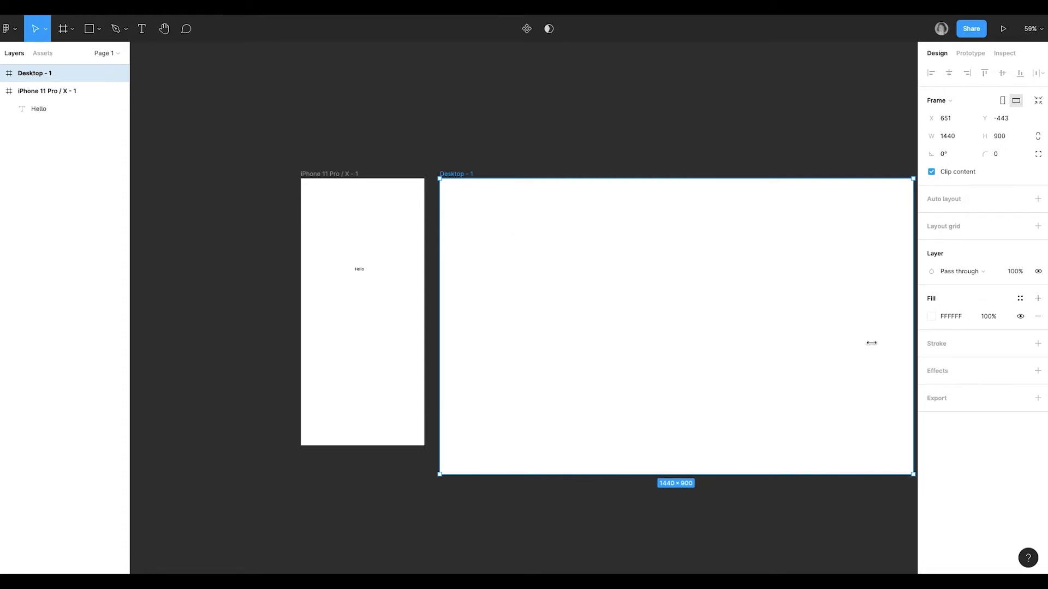
Place a 'Hello' text layer near the Desktop - 1 frame's top-left corner
scroll(763, 355, "right", 2)
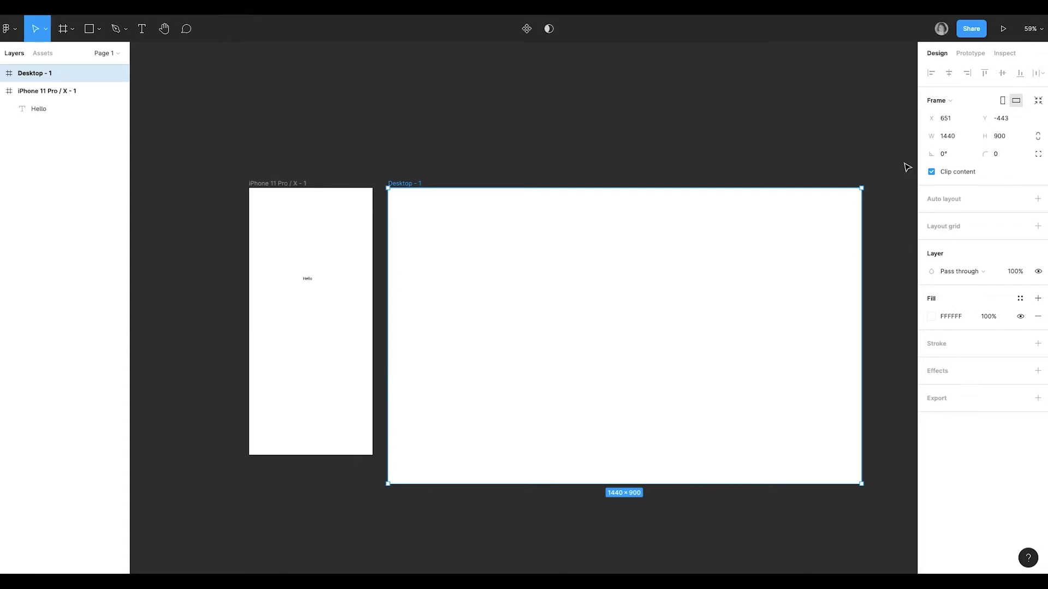
key("t")
left_click(444, 232)
type("Hello")
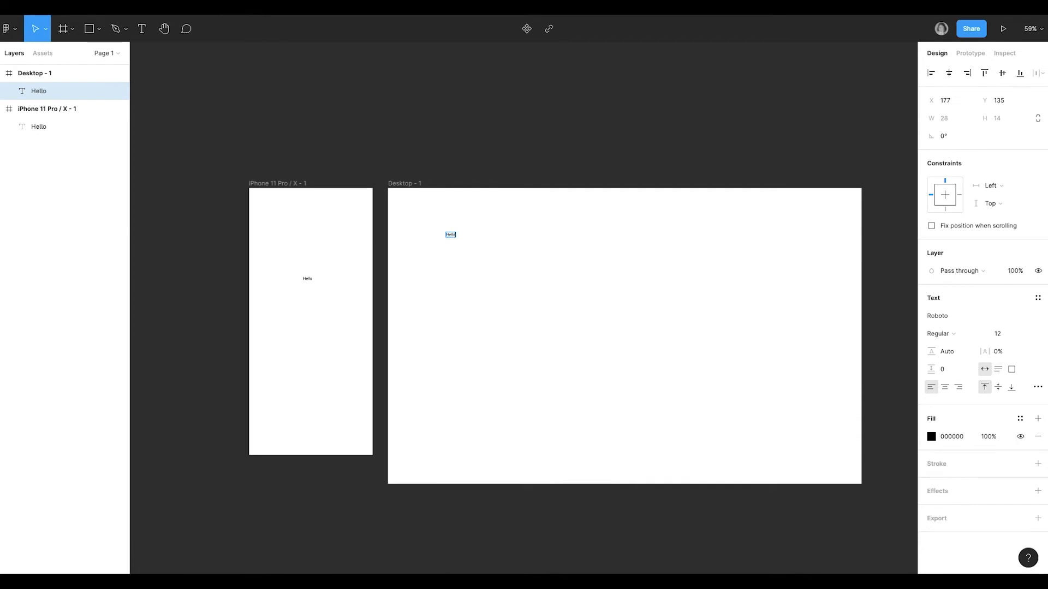
key("Escape")
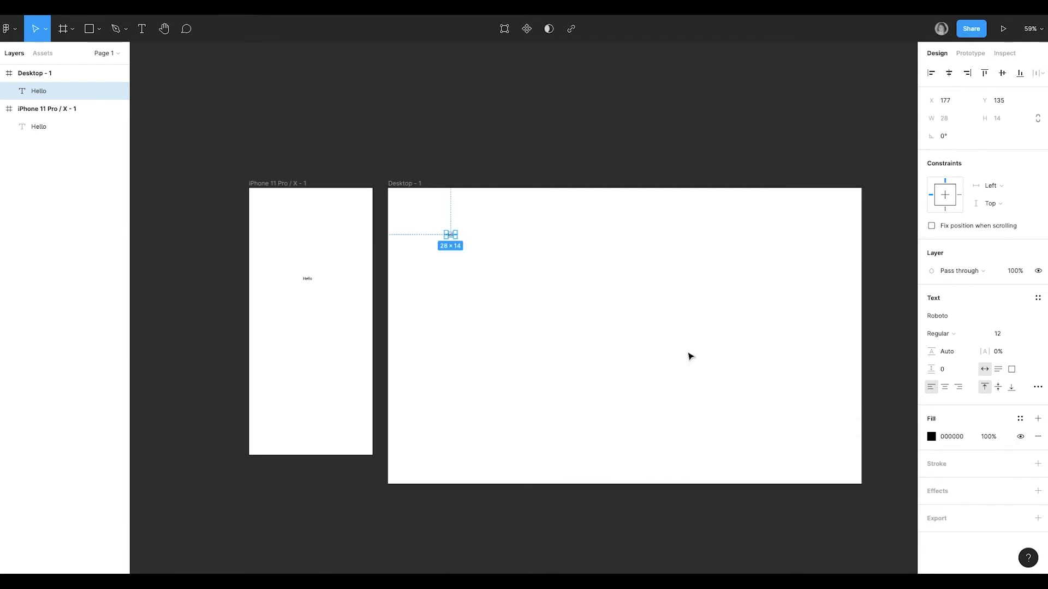
Set the Desktop Hello text's font size to 156
left_click(1007, 339)
type("156")
key("Return")
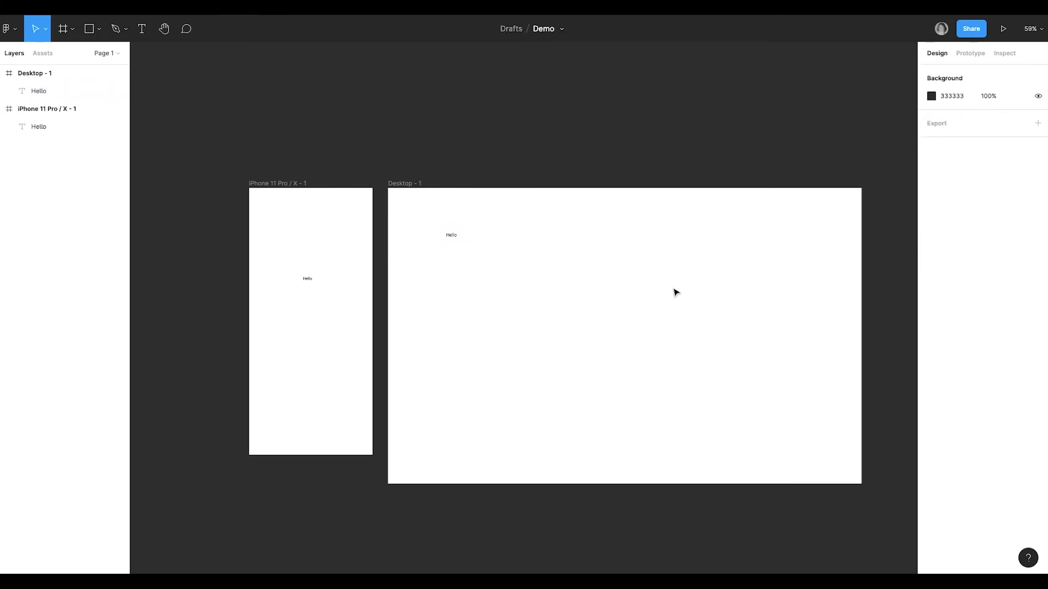
Deselect the text, zoom to 100%, and scroll so Desktop - 1 fills the view
left_click(676, 292)
left_click(1029, 30)
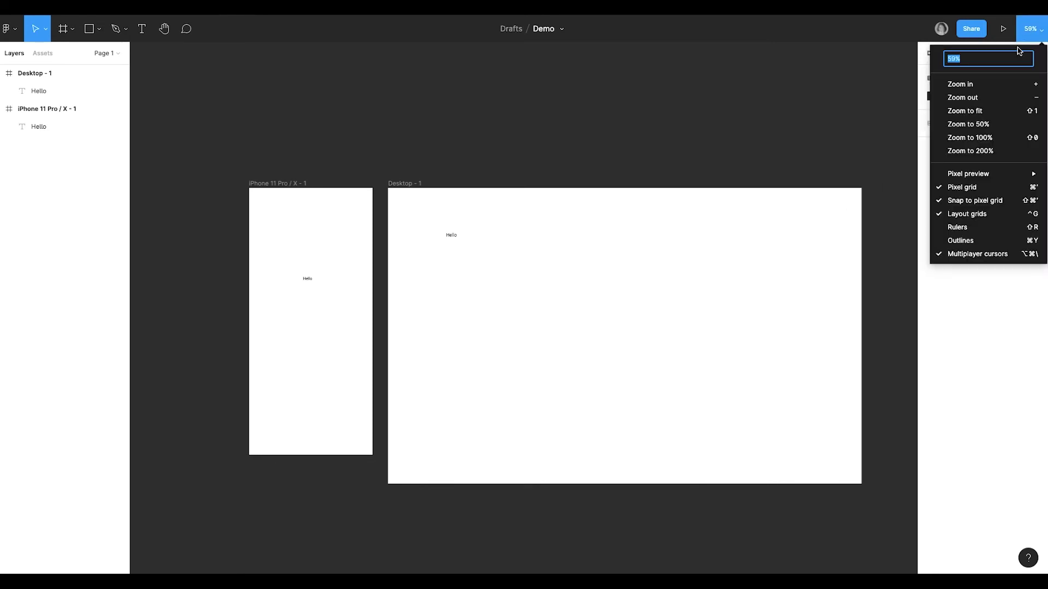
left_click(1001, 136)
scroll(611, 232, "right", 2)
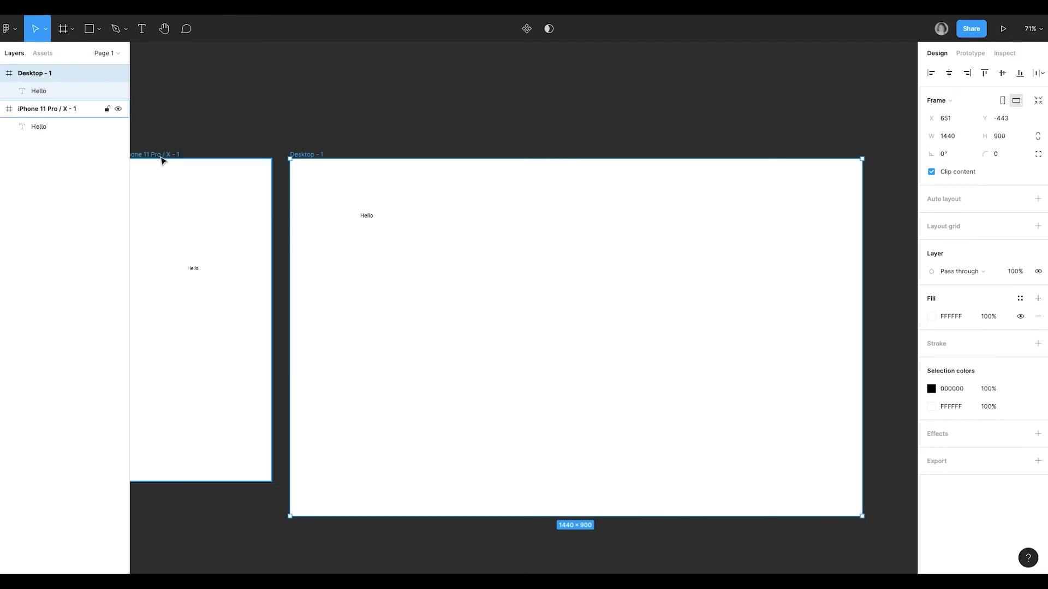
Preview the prototype, then set the file's prototype device to None
left_click(1002, 30)
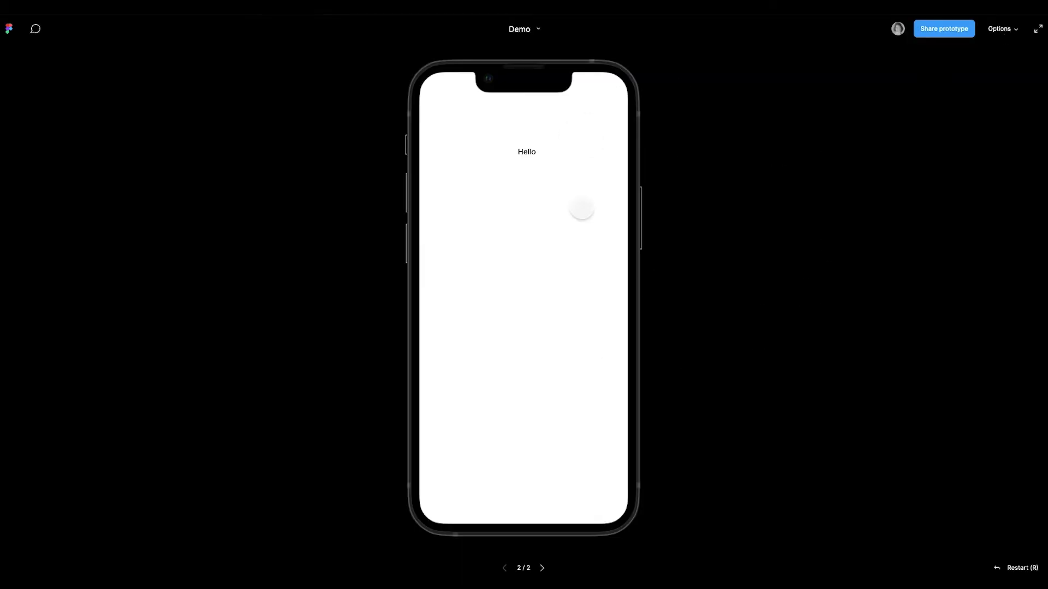
key("Escape")
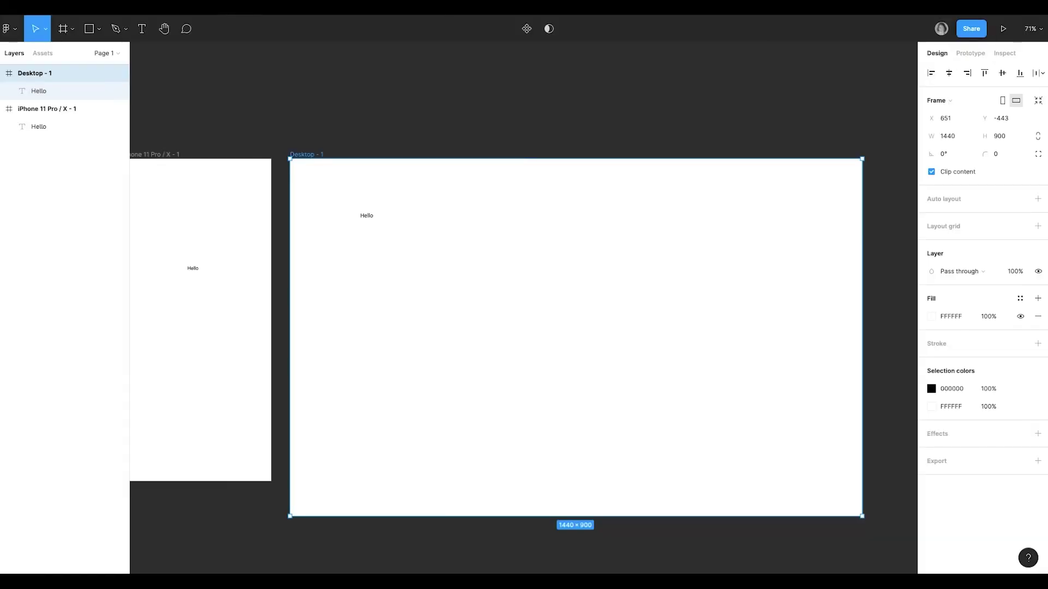
left_click(976, 54)
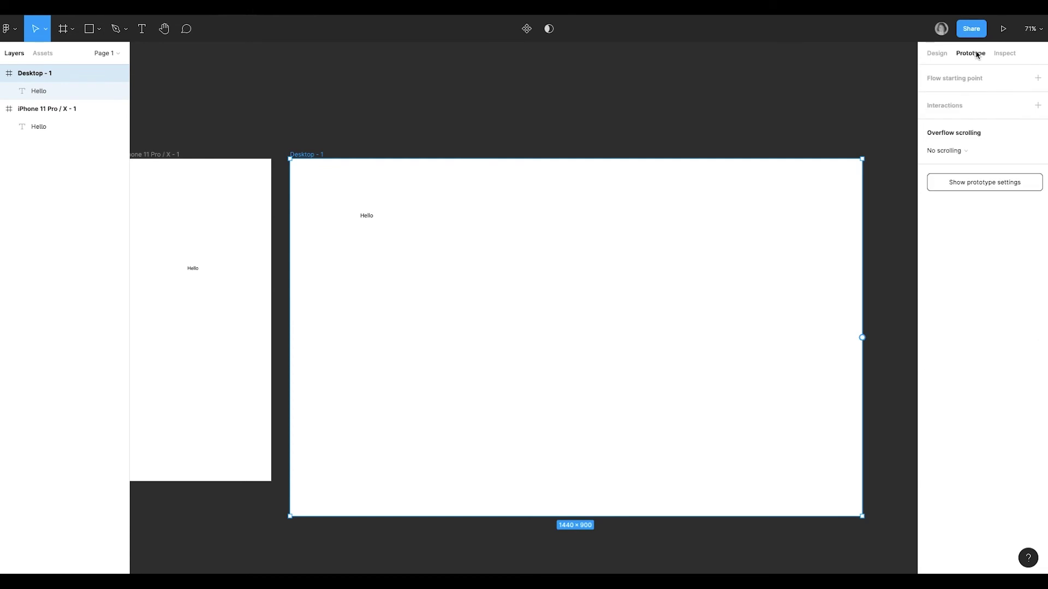
left_click(854, 104)
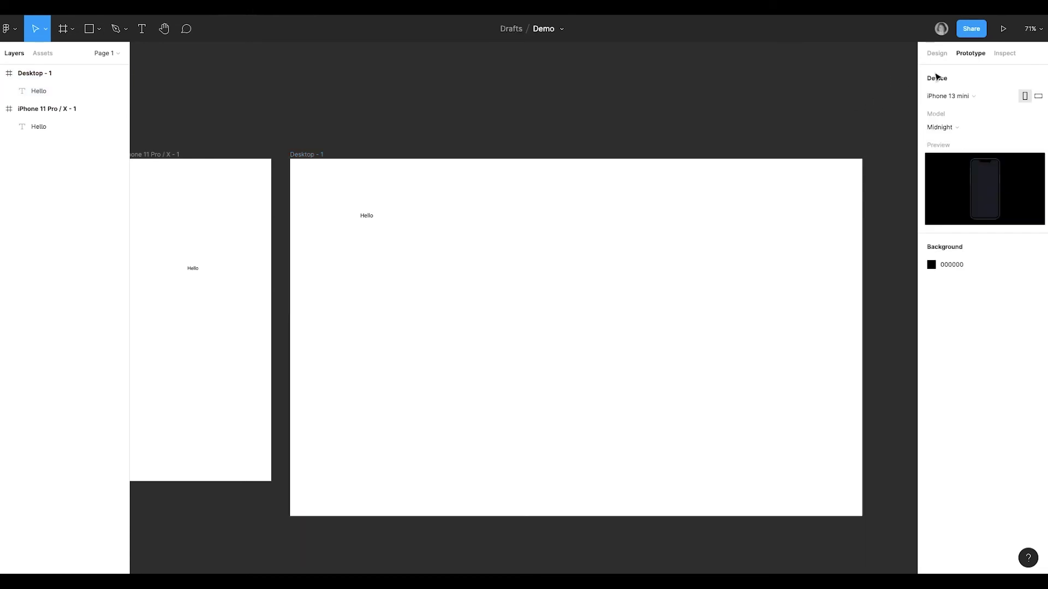
left_click(1004, 98)
scroll(1001, 97, "up", 2)
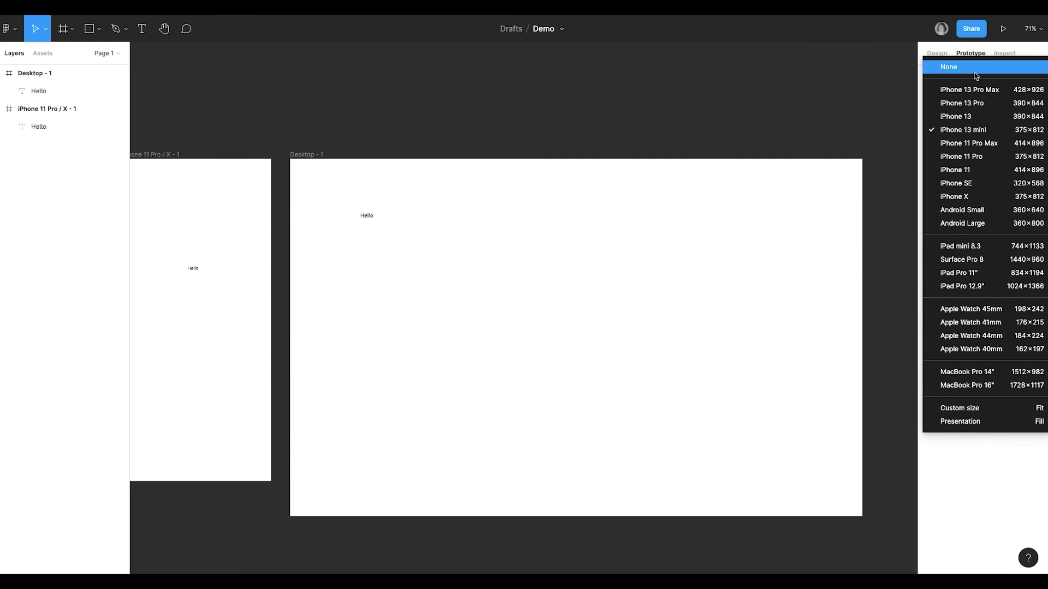
left_click(975, 69)
left_click(302, 154)
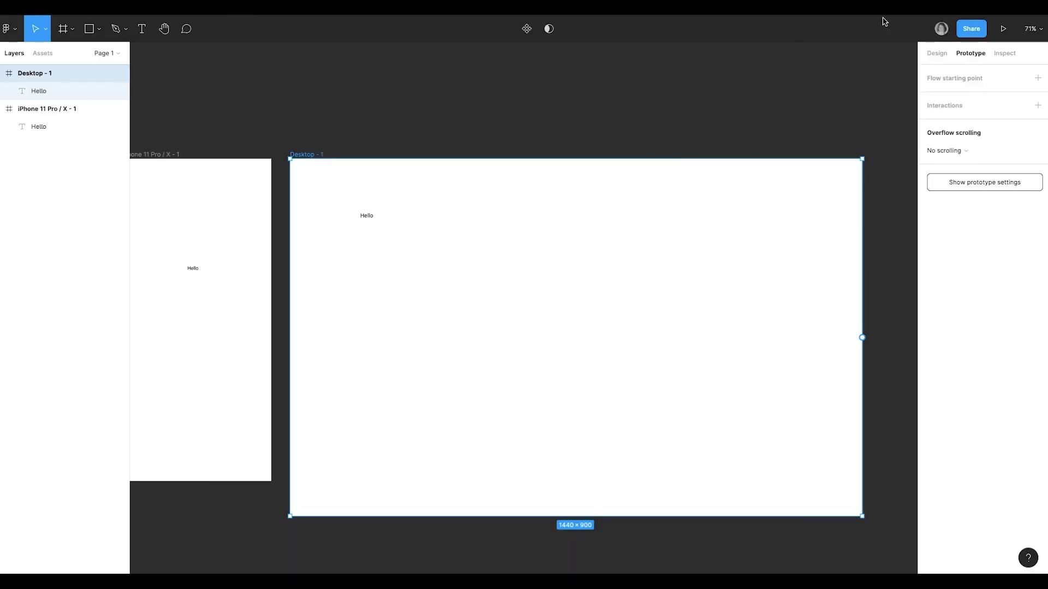
Change the Desktop - 1 frame's width from 1440 to 1280
left_click(936, 53)
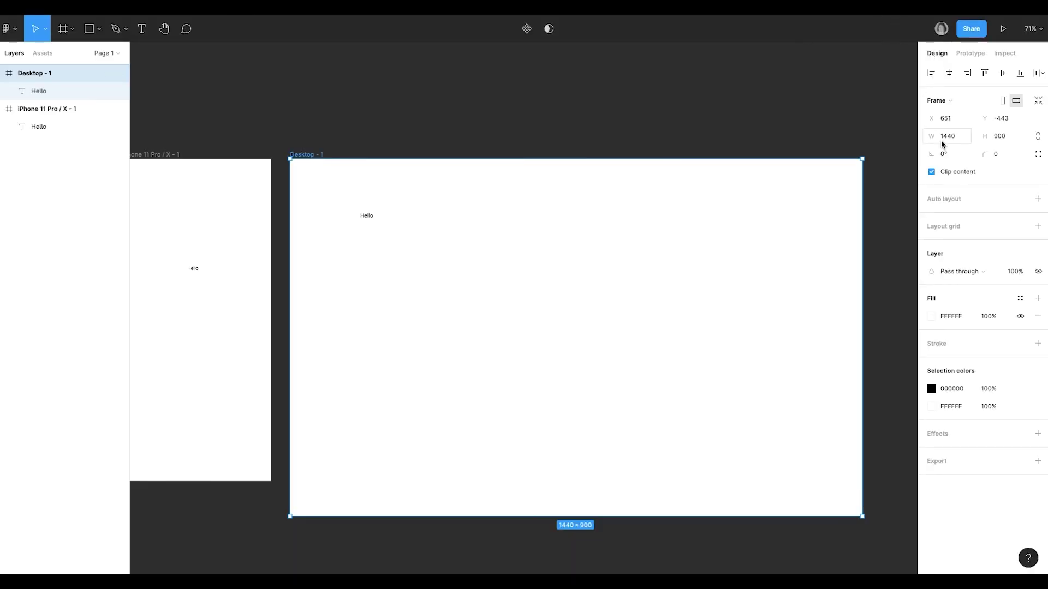
type("1280")
key("Return")
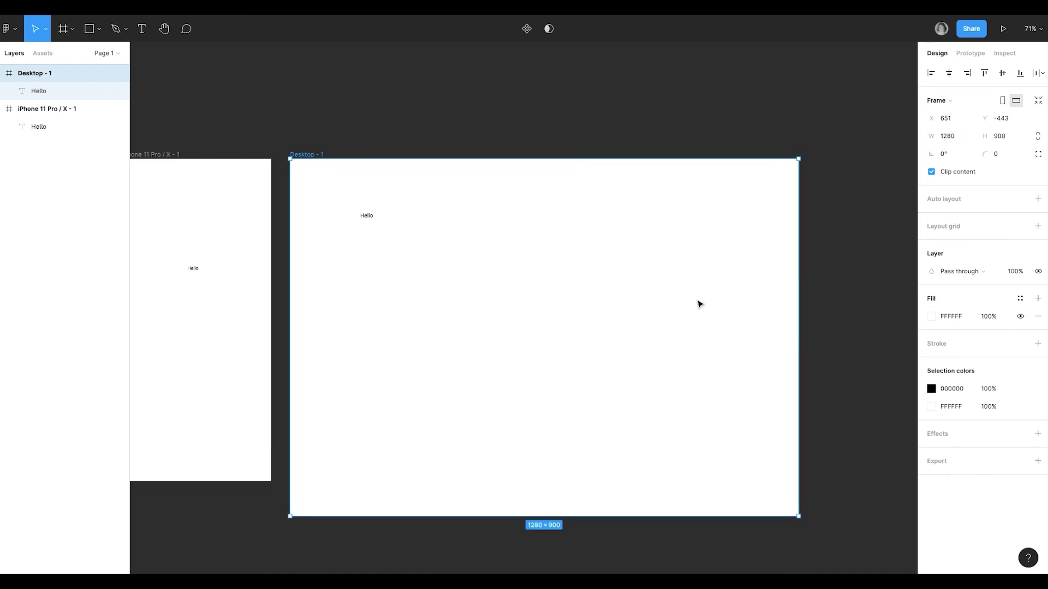